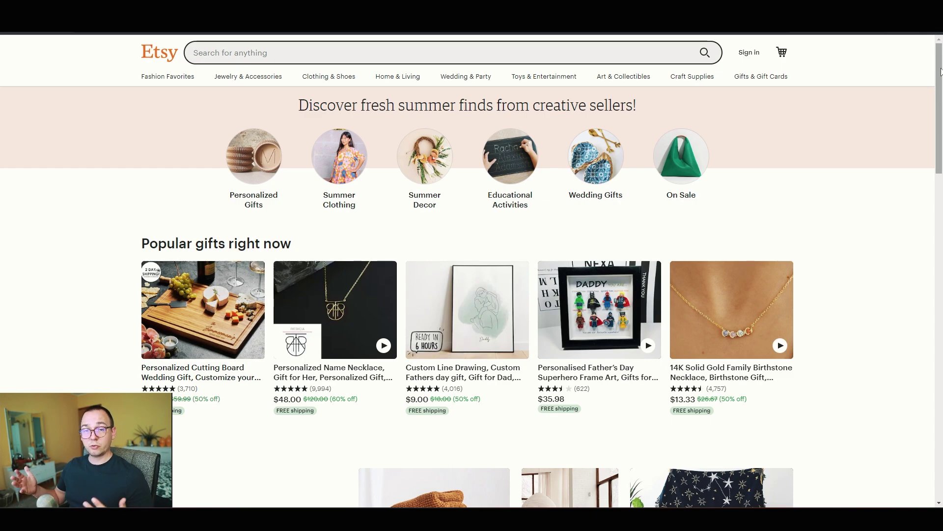
# Step: Search Etsy for 'watercolor png'
pyautogui.click(588, 51)
pyautogui.write('watercolor png')
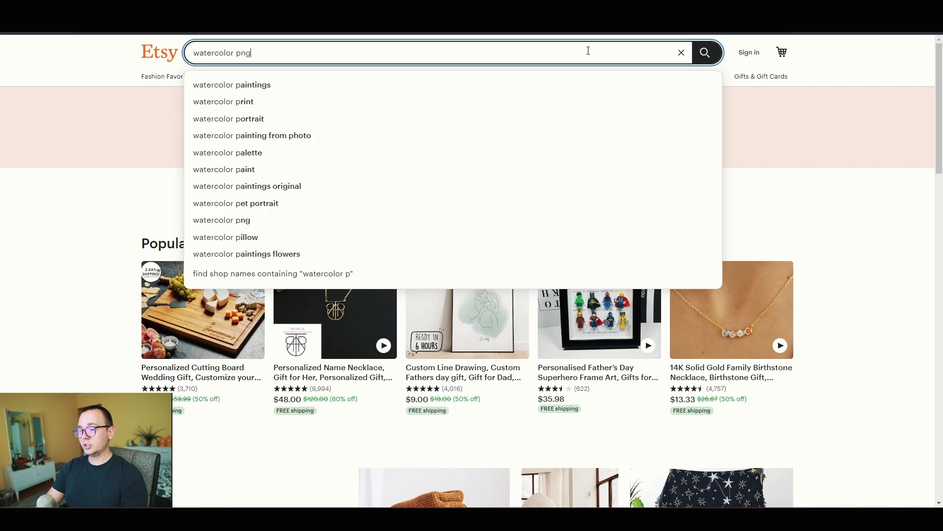
pyautogui.press('Return')
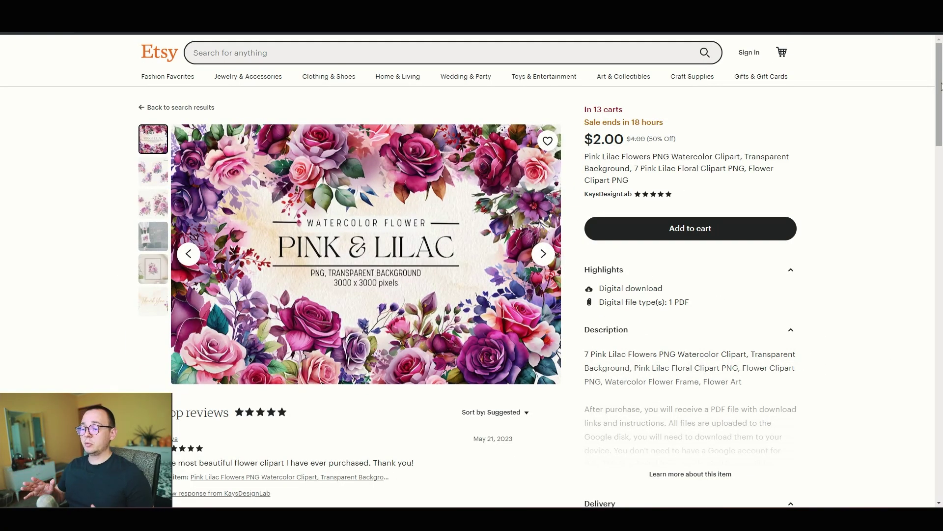
# Step: View the Pink Lilac Flowers listing's second and third preview images, then scroll toward the shop reviews
pyautogui.click(163, 181)
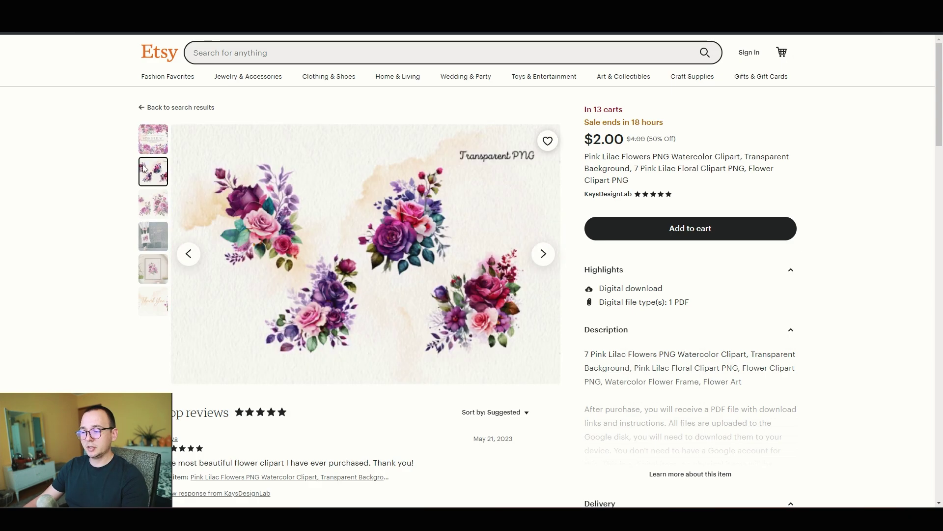
pyautogui.click(149, 201)
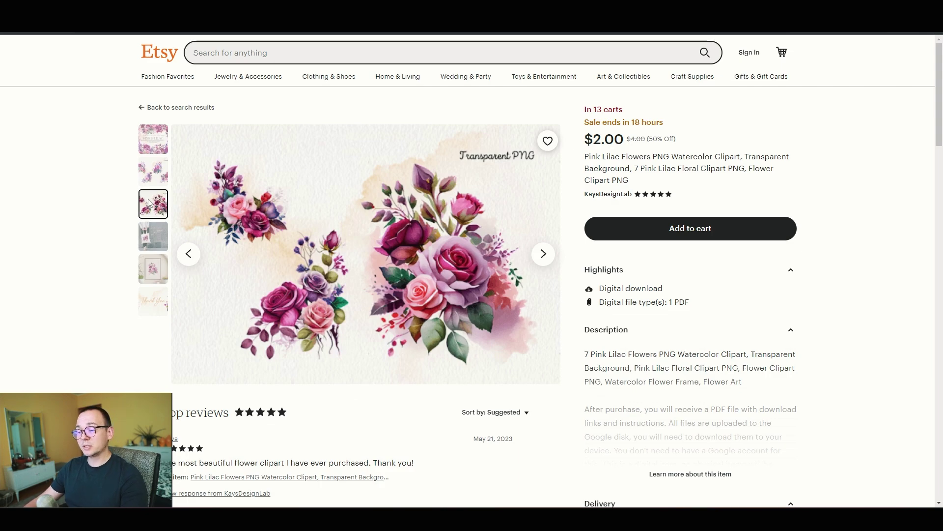
pyautogui.moveTo(362, 133)
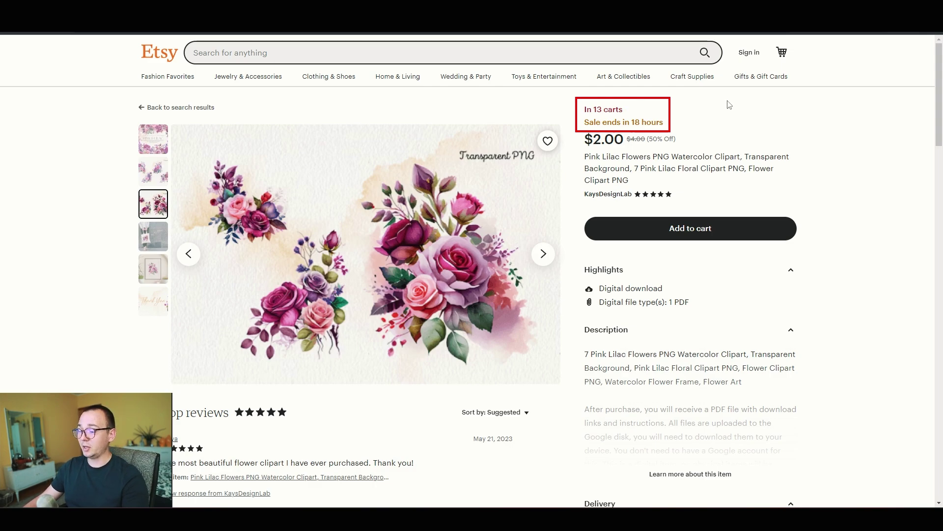
pyautogui.moveTo(941, 100); pyautogui.dragTo(942, 157)
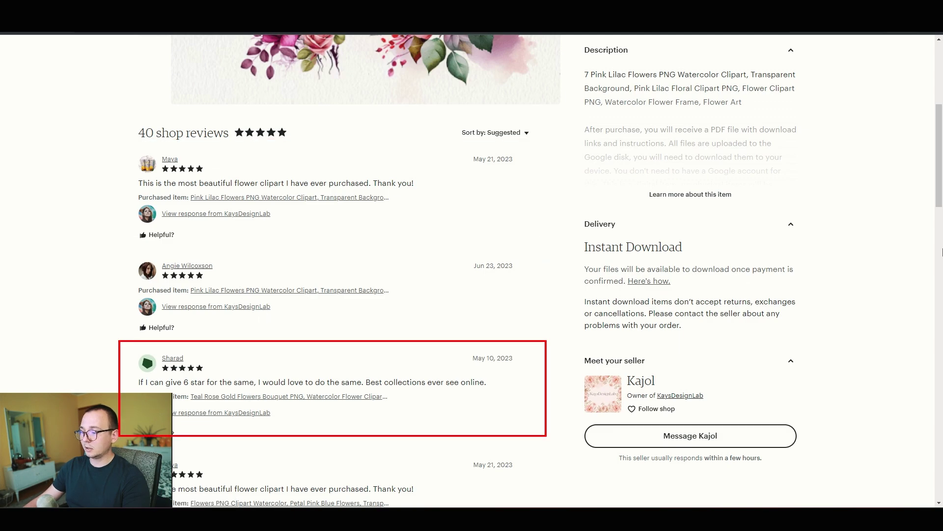
# Step: Scroll further down through the listing's shop reviews
pyautogui.scroll(-3, 330, 369)
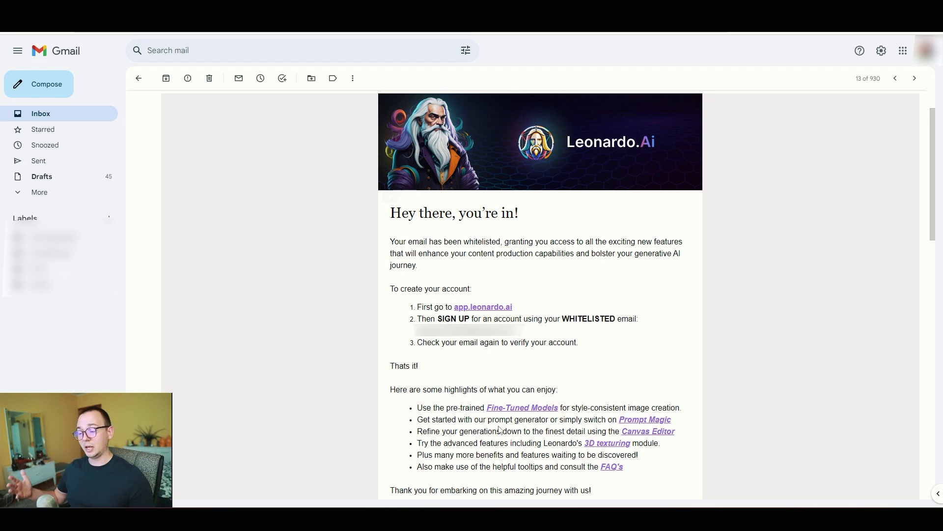
# Step: Follow the app.leonardo.ai link in the welcome email to reach the Leonardo.Ai dashboard
pyautogui.click(505, 310)
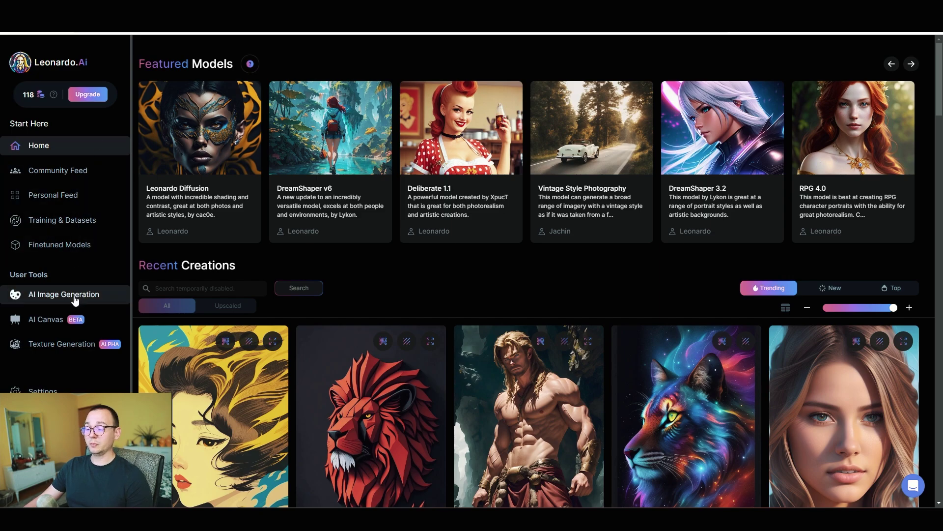
# Step: Go to AI Image Generation, review the earlier watercolor shark results, and select the old prompt
pyautogui.click(75, 297)
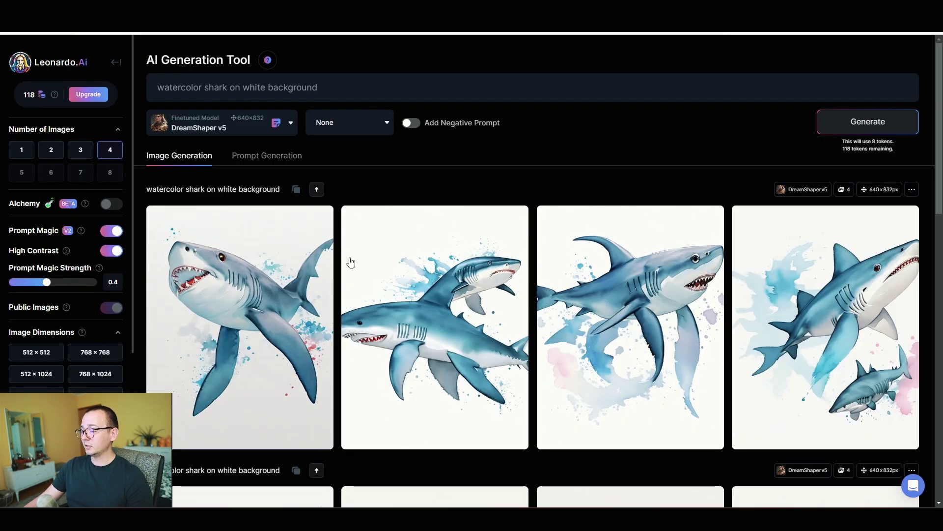
pyautogui.moveTo(670, 251)
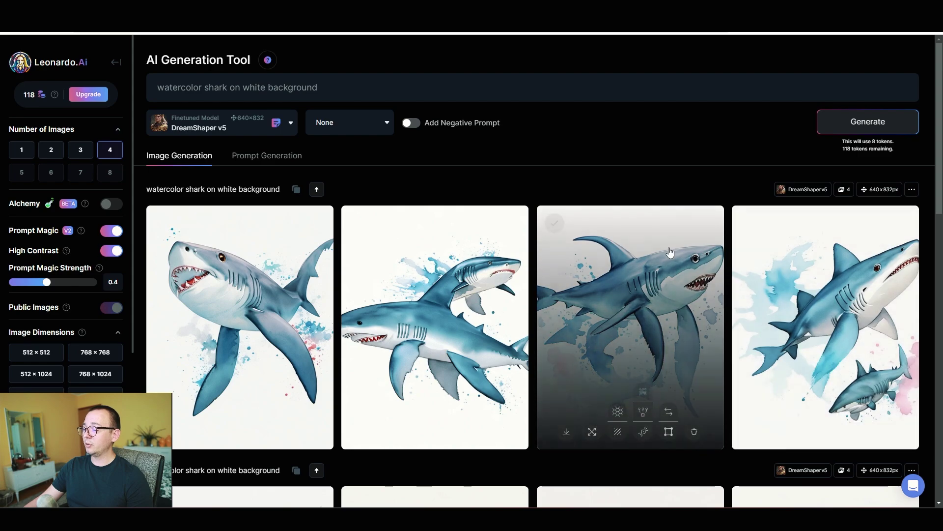
pyautogui.moveTo(937, 142); pyautogui.dragTo(924, 107)
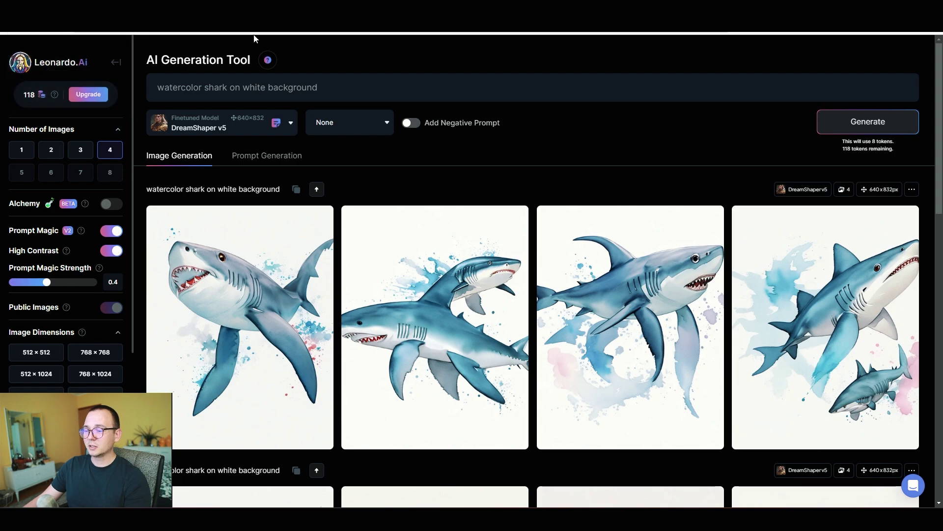
pyautogui.tripleClick(328, 83)
# Step: Enter 'watercolor pink lilac flowers with butterflies on white background' and set Number of Images to 2
pyautogui.write('wat')
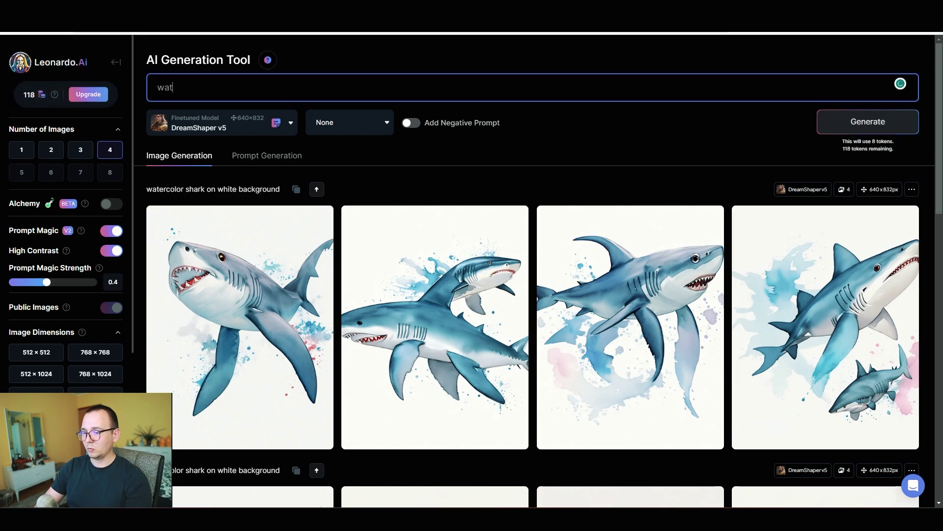
pyautogui.write('ercolor pink lil')
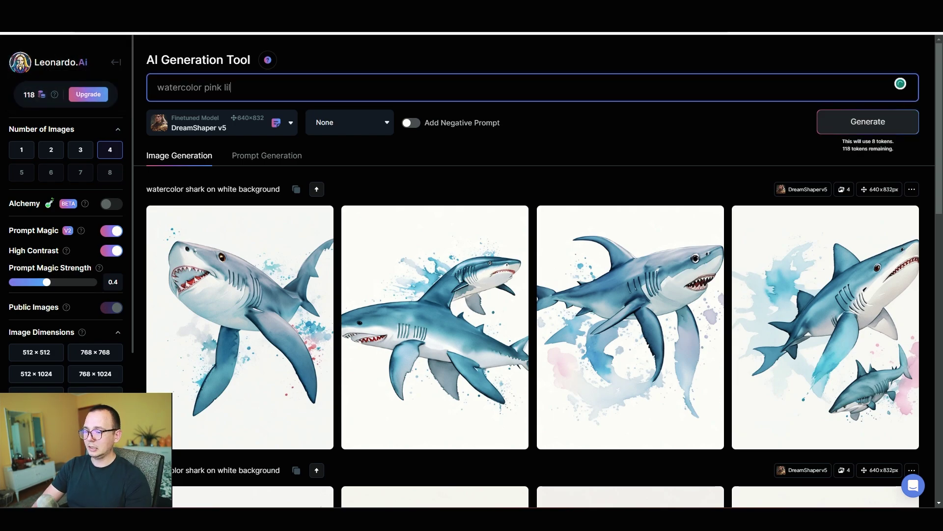
pyautogui.write('ac flowers with butt')
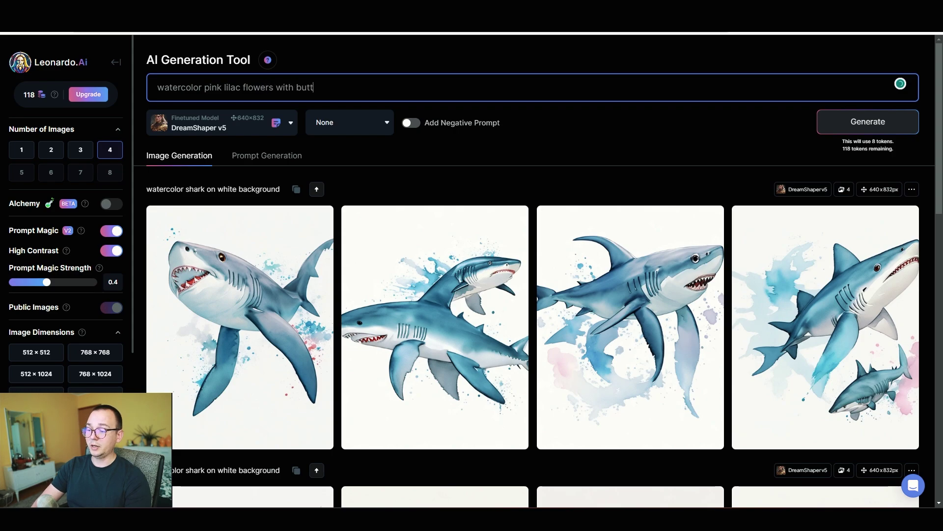
pyautogui.write('erflies on wh')
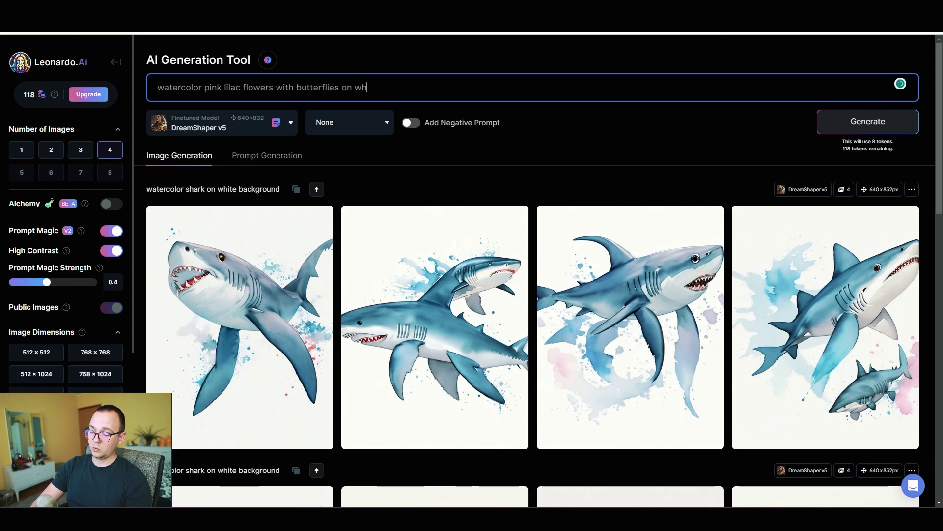
pyautogui.write('ite background')
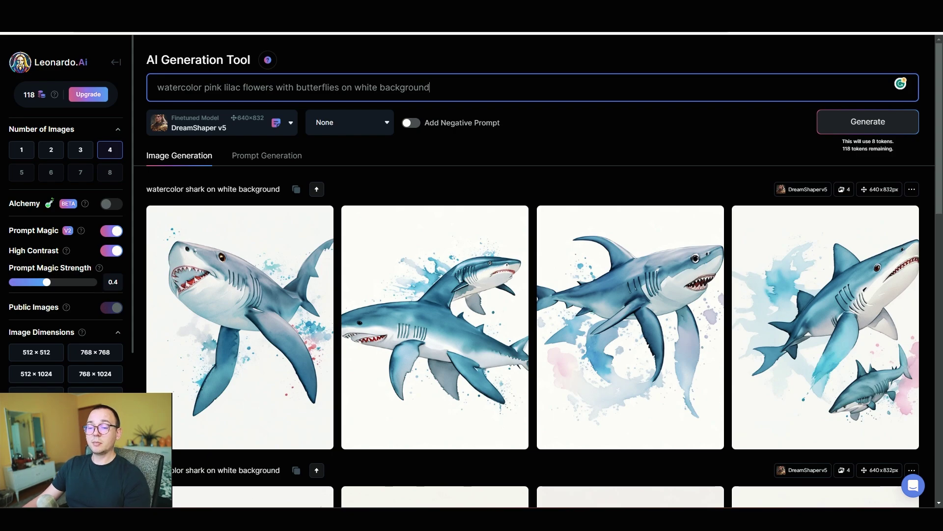
pyautogui.click(53, 147)
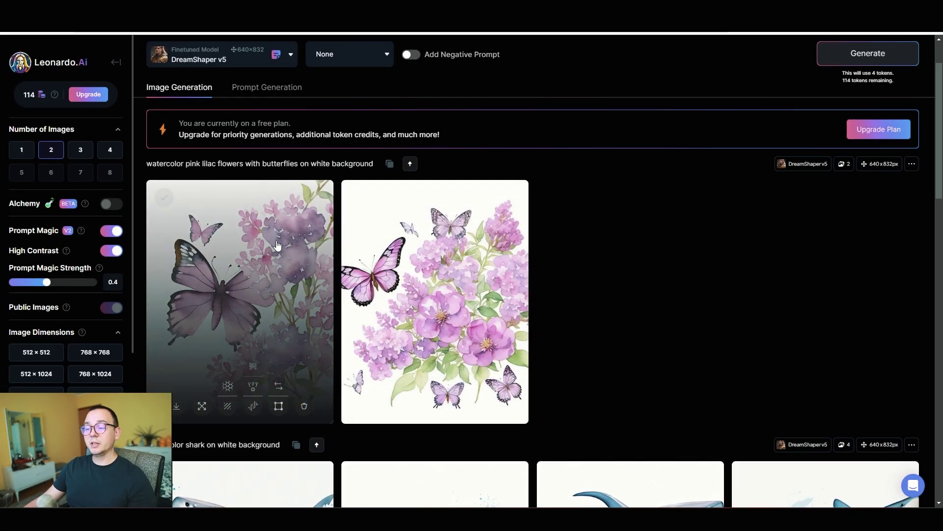
# Step: Inspect the first lilac result and the first rose image at full size, then close the viewer
pyautogui.click(276, 240)
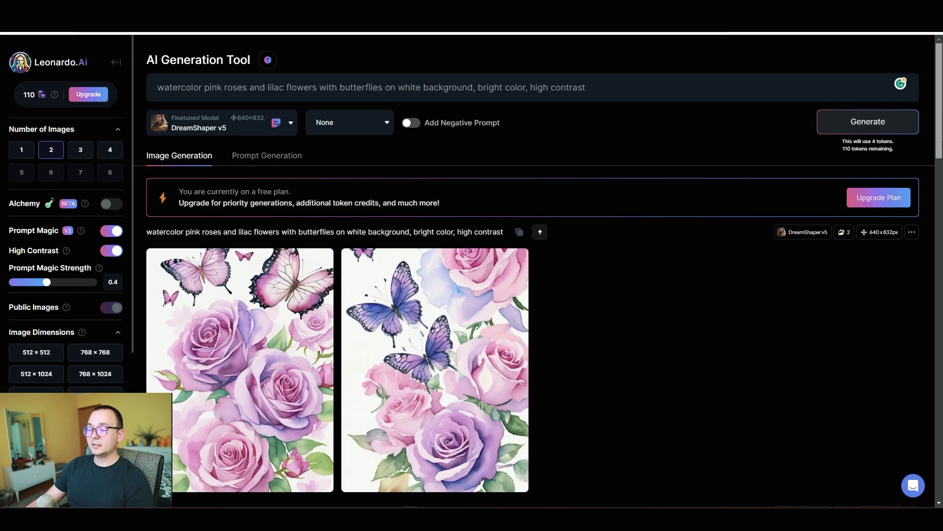
pyautogui.moveTo(939, 147); pyautogui.dragTo(940, 171)
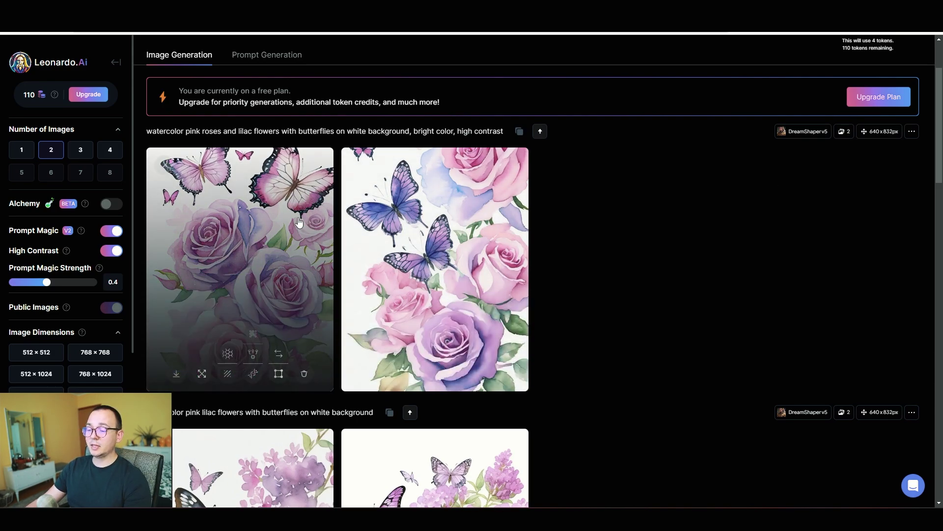
pyautogui.click(298, 205)
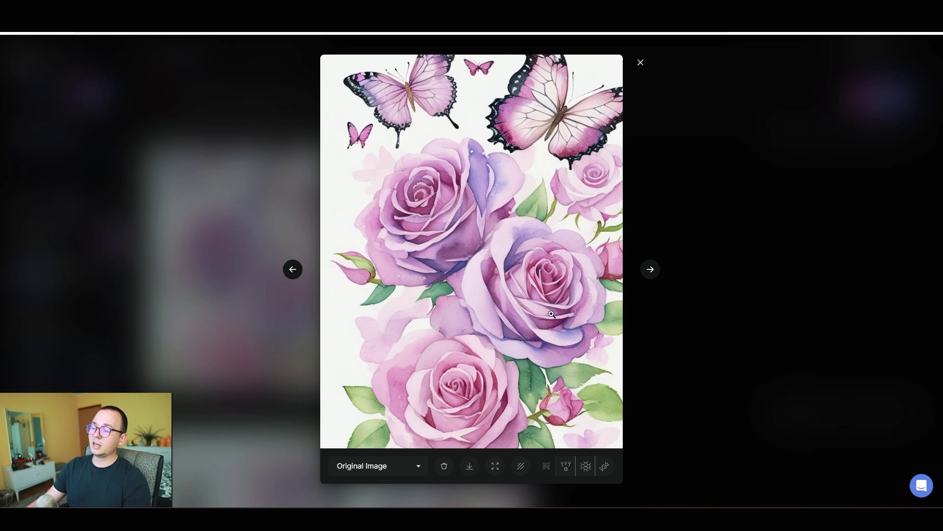
pyautogui.click(902, 301)
pyautogui.scroll(2, 632, 88)
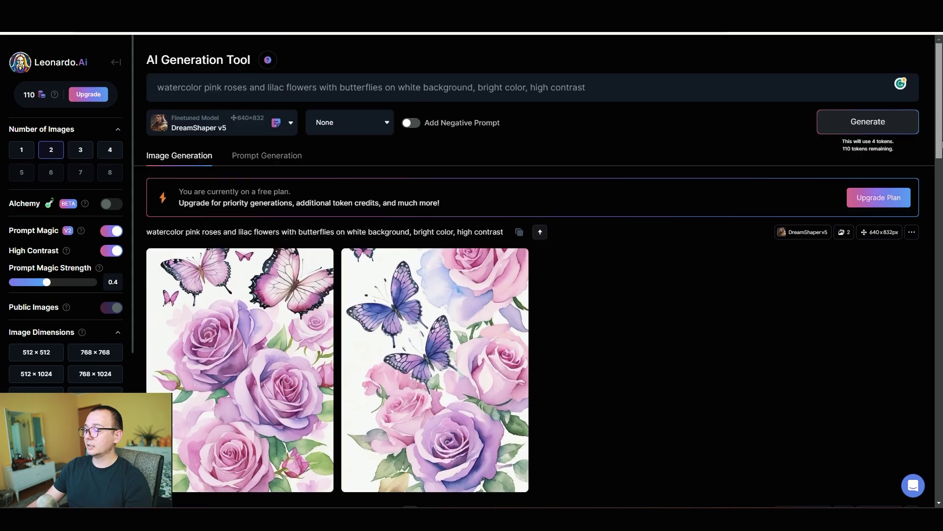
# Step: Append ', centered' to the prompt and preview the square 512×512 rose result
pyautogui.click(610, 84)
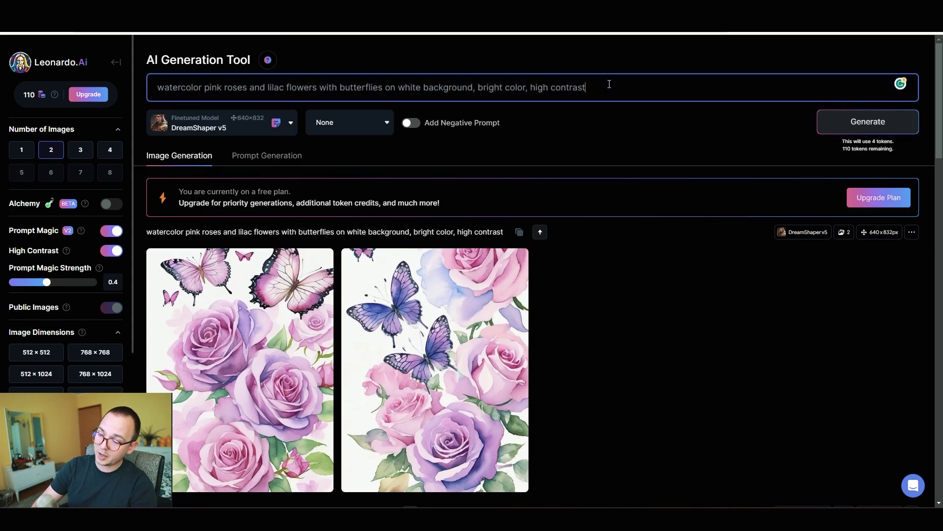
pyautogui.write(', cent')
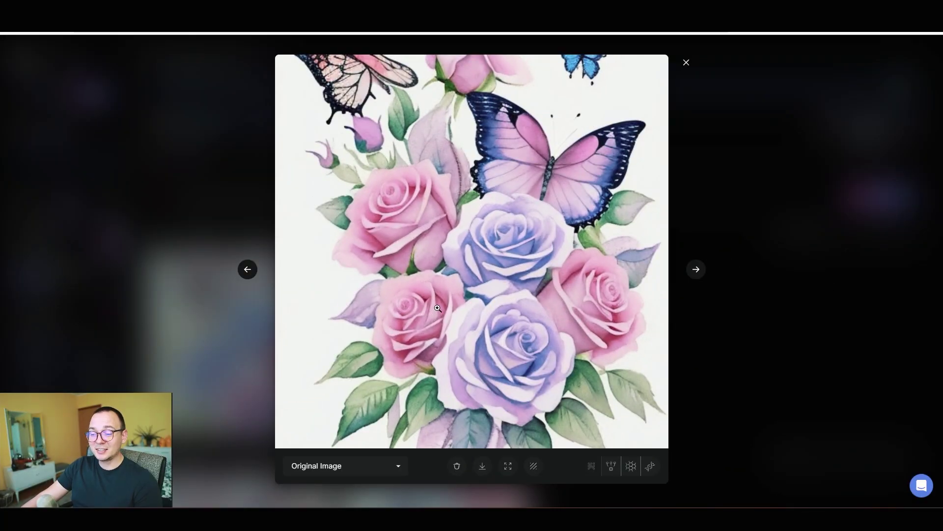
pyautogui.click(492, 299)
pyautogui.click(757, 60)
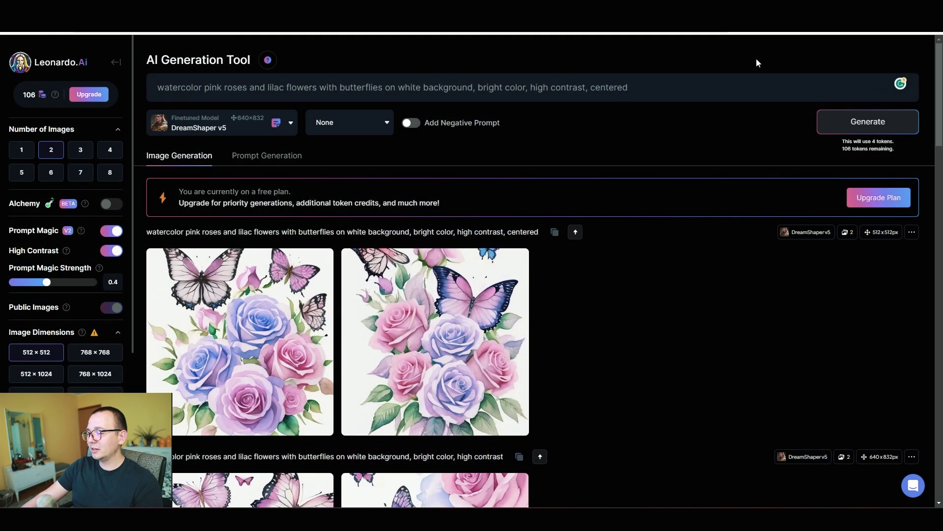
pyautogui.click(249, 157)
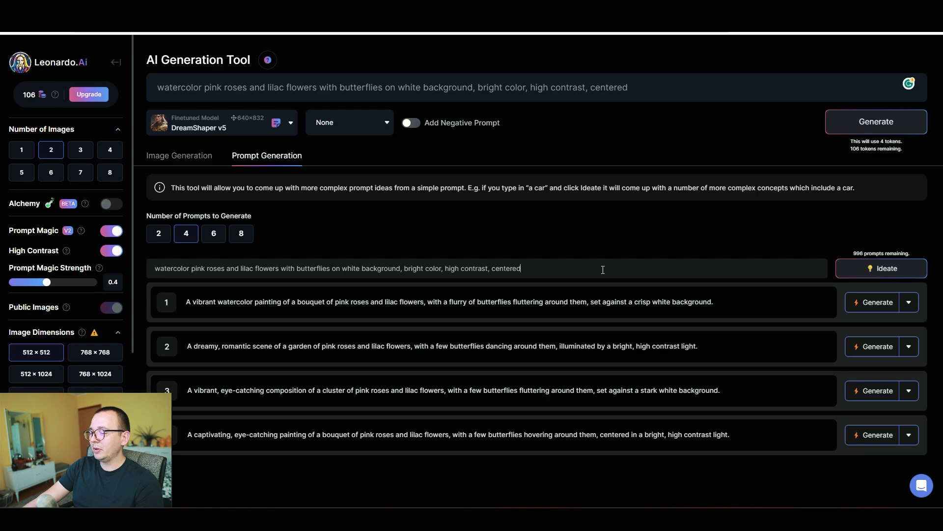
# Step: Select the original rose-and-butterfly prompt for ideation and scroll through the generated results
pyautogui.moveTo(603, 270); pyautogui.dragTo(158, 268)
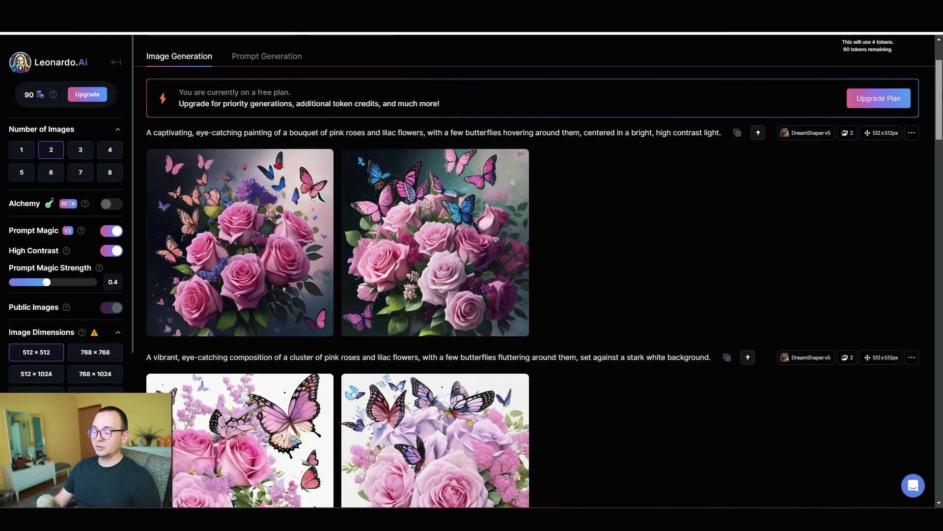
pyautogui.scroll(-6, 540, 271)
pyautogui.scroll(-6, 921, 193)
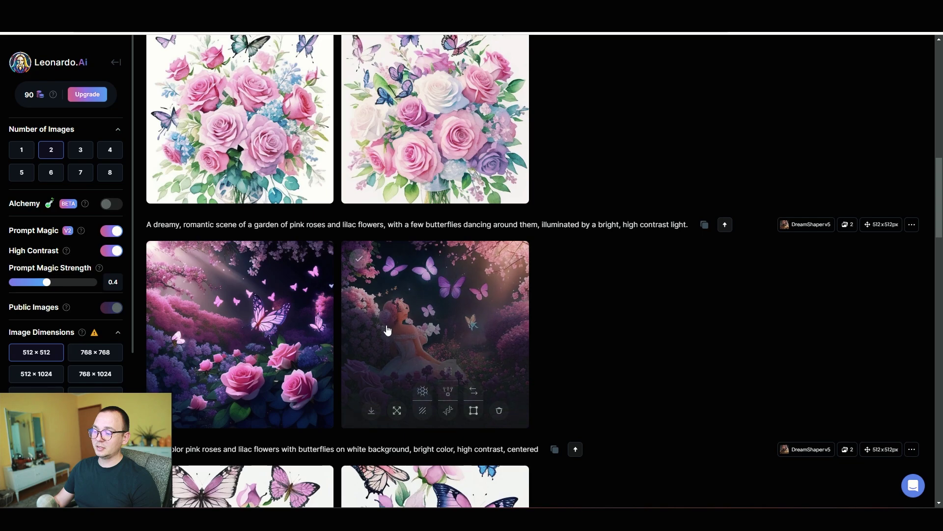
# Step: Open the right-hand vibrant watercolor bouquet image from the crisp-white-background prompt at full size
pyautogui.moveTo(940, 206); pyautogui.dragTo(940, 158)
pyautogui.scroll(2, 442, 197)
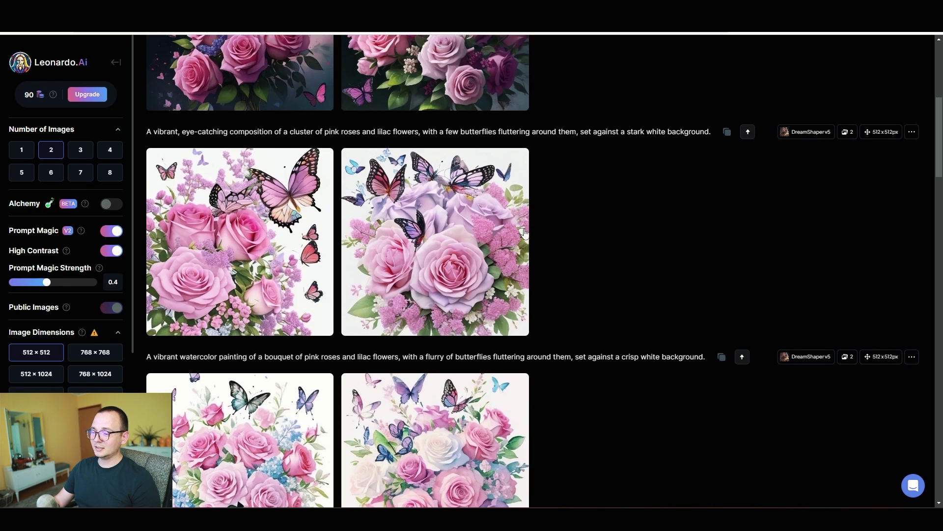
pyautogui.scroll(3, 446, 147)
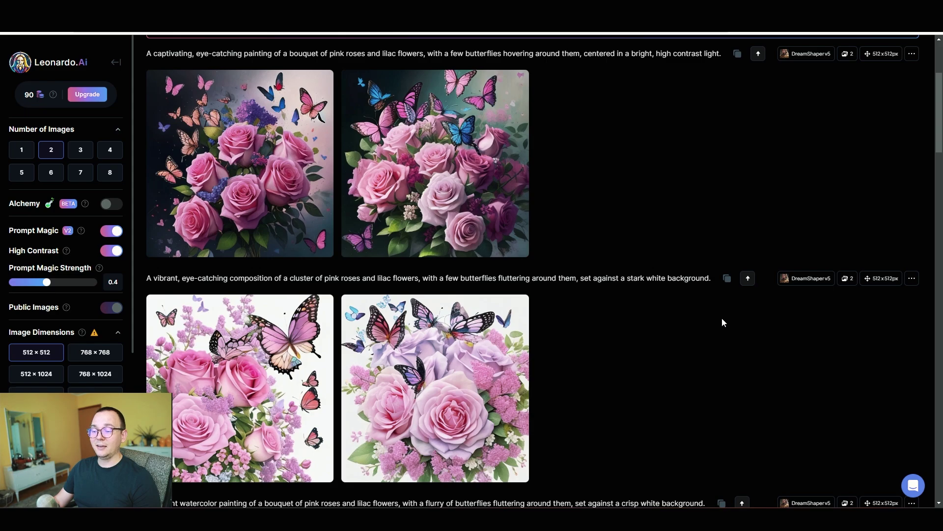
pyautogui.moveTo(941, 114); pyautogui.dragTo(941, 166)
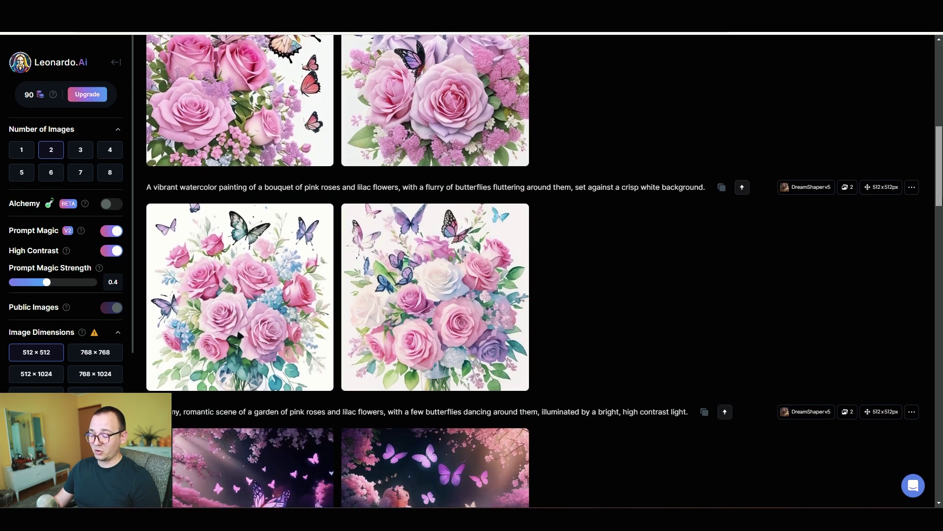
pyautogui.click(486, 300)
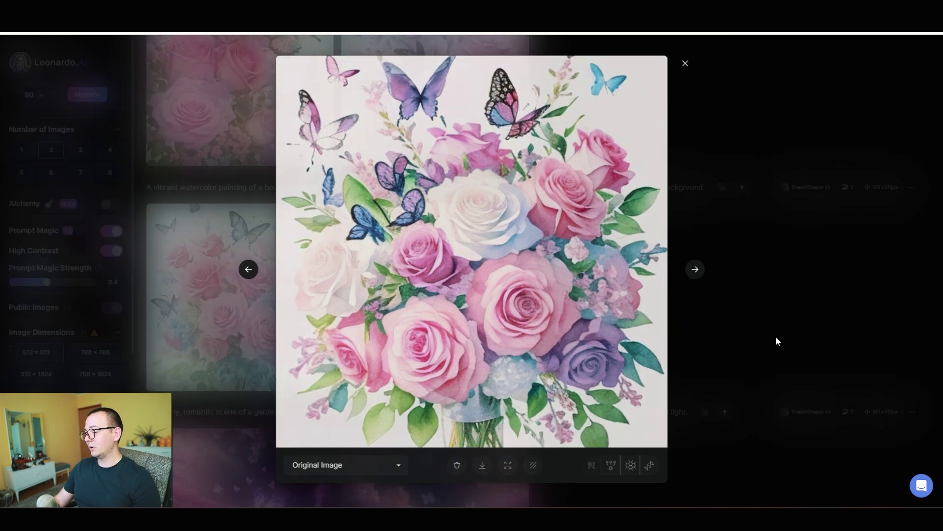
pyautogui.moveTo(578, 474)
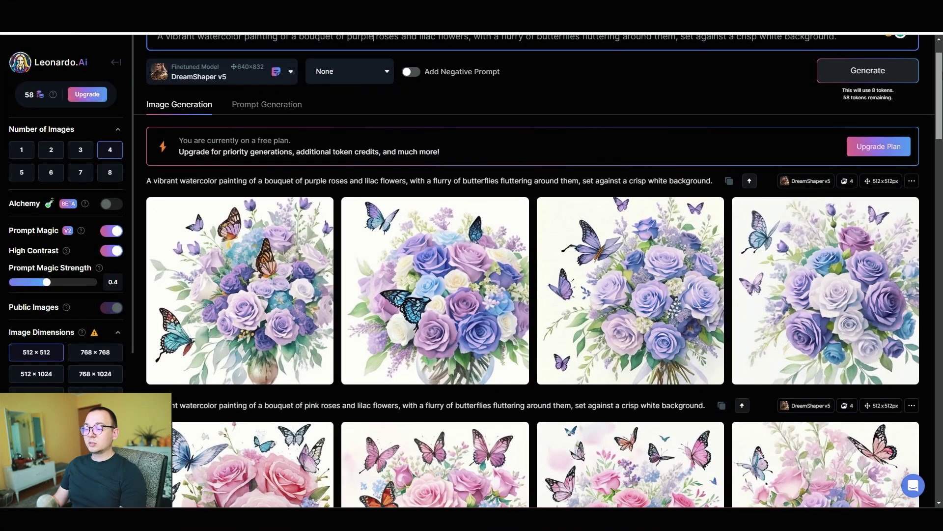
# Step: Scroll through the pink, blue and red rose bouquet batches to compare them
pyautogui.scroll(-5, 533, 270)
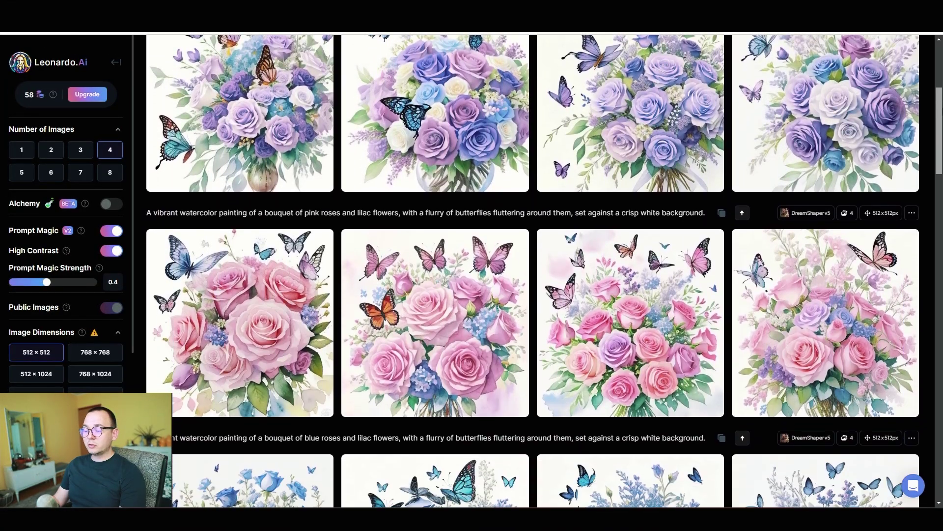
pyautogui.scroll(-7, 534, 270)
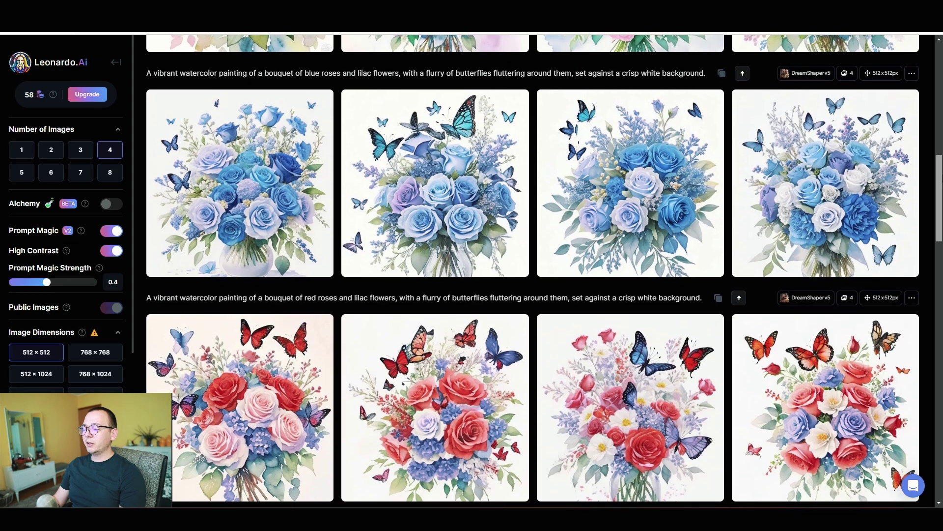
pyautogui.scroll(-3, 533, 271)
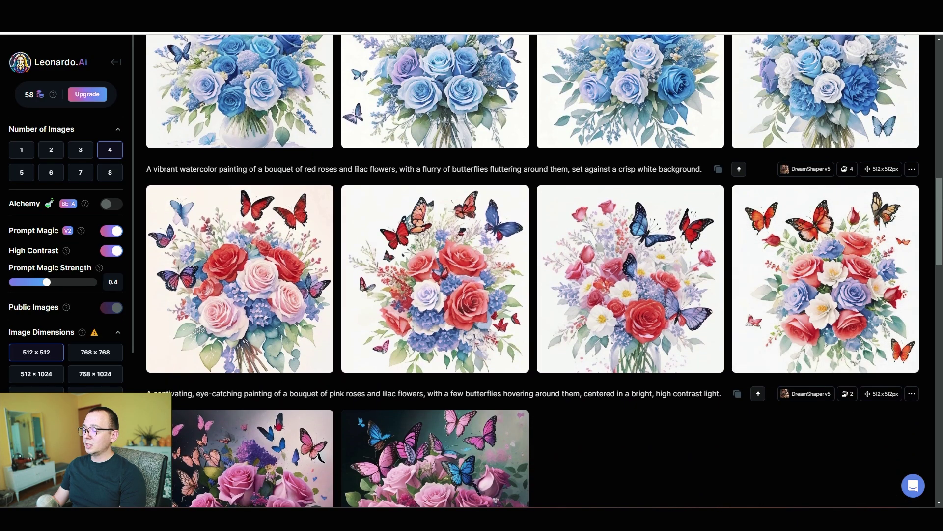
pyautogui.scroll(3, 814, 187)
pyautogui.scroll(5, 814, 187)
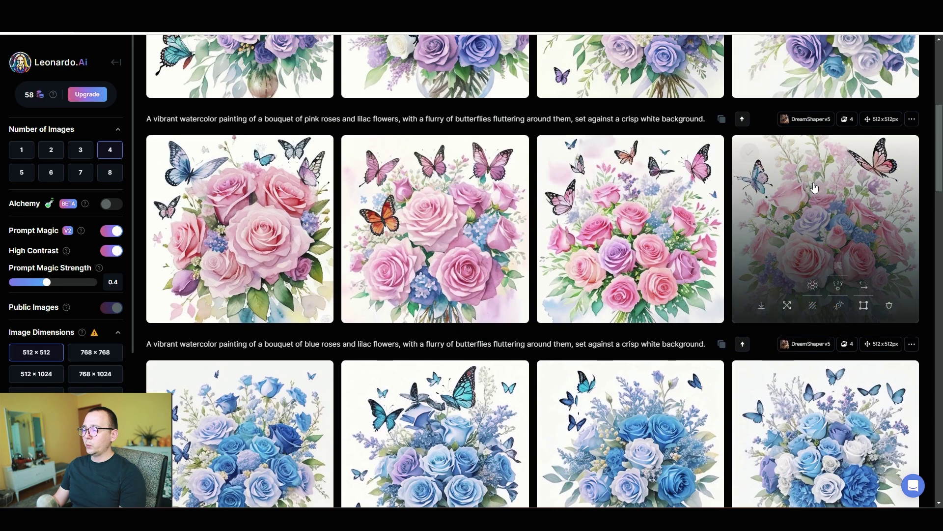
pyautogui.scroll(4, 814, 188)
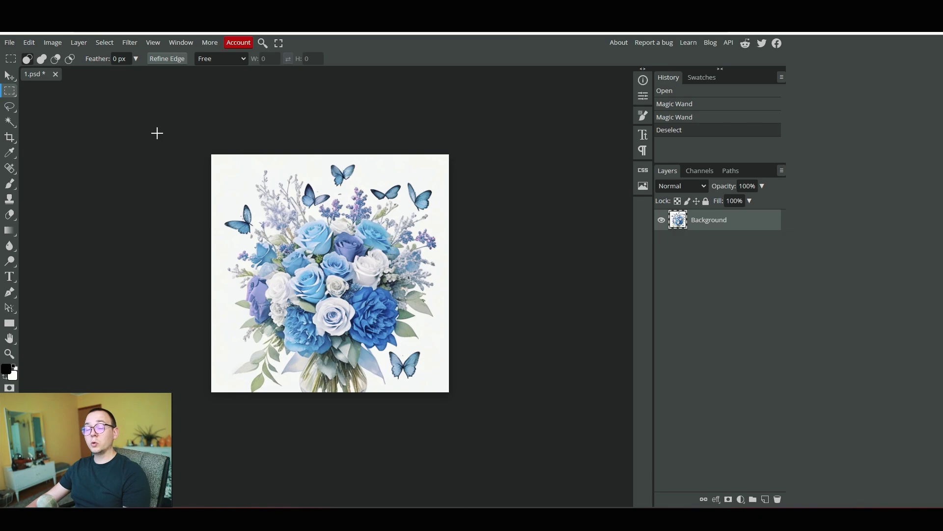
# Step: Delete the white background around the blue bouquet with the Magic Wand
pyautogui.click(9, 121)
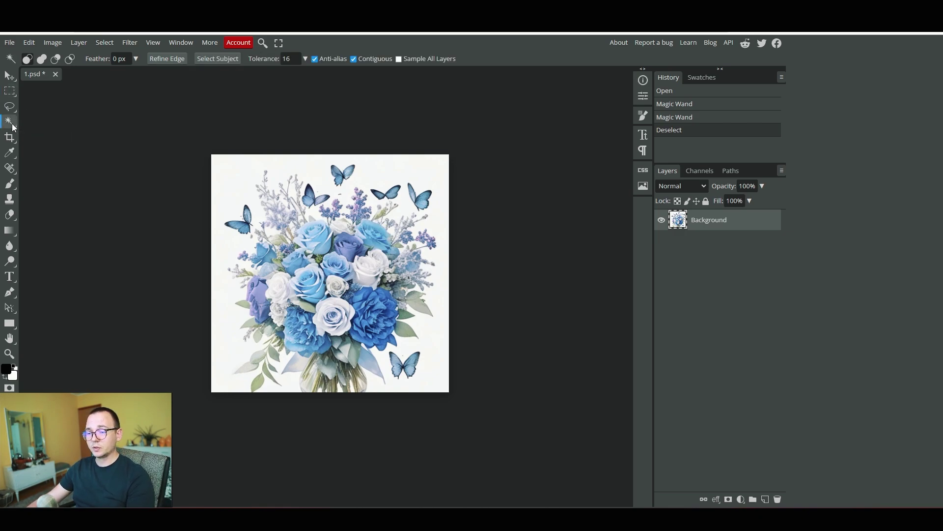
pyautogui.click(229, 170)
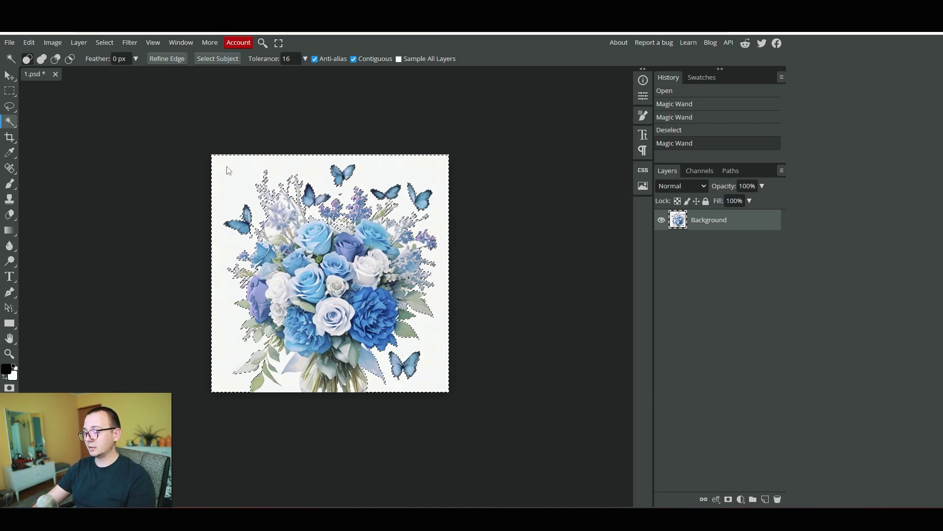
pyautogui.press('Delete')
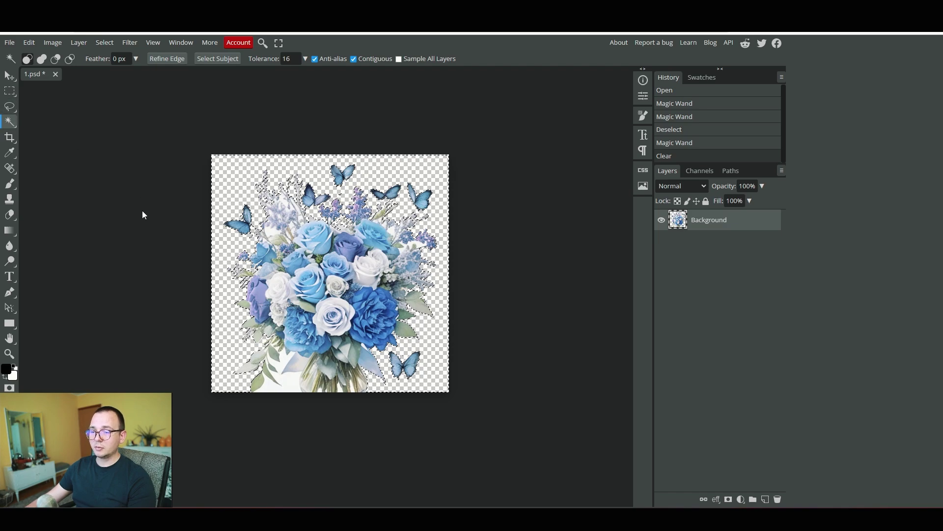
# Step: Erase the leftover white patches near the vase and zoom in on the result
pyautogui.click(288, 375)
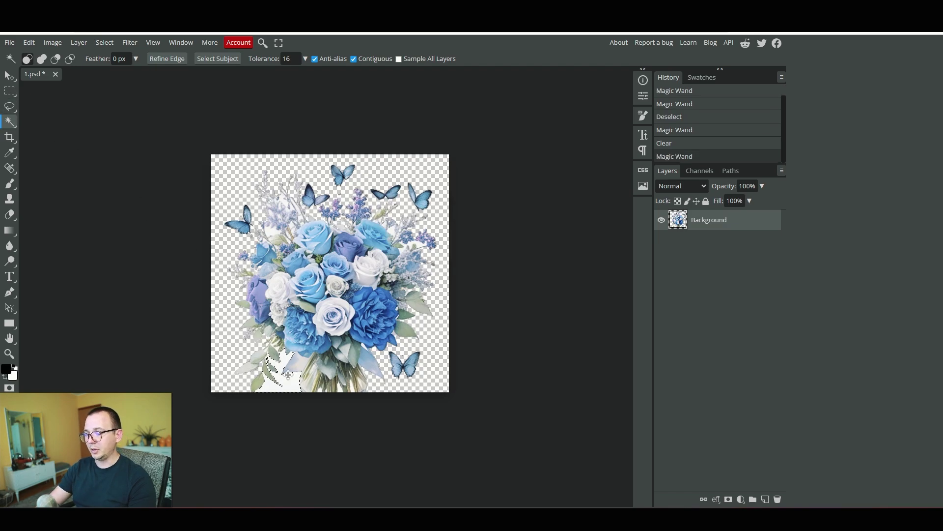
pyautogui.press('Delete')
pyautogui.click(272, 231)
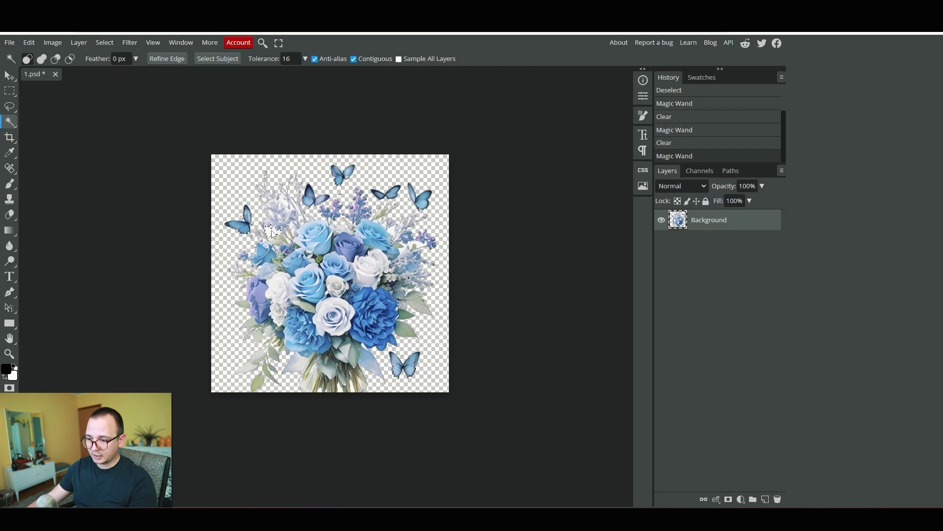
pyautogui.press('Delete')
pyautogui.click(286, 202)
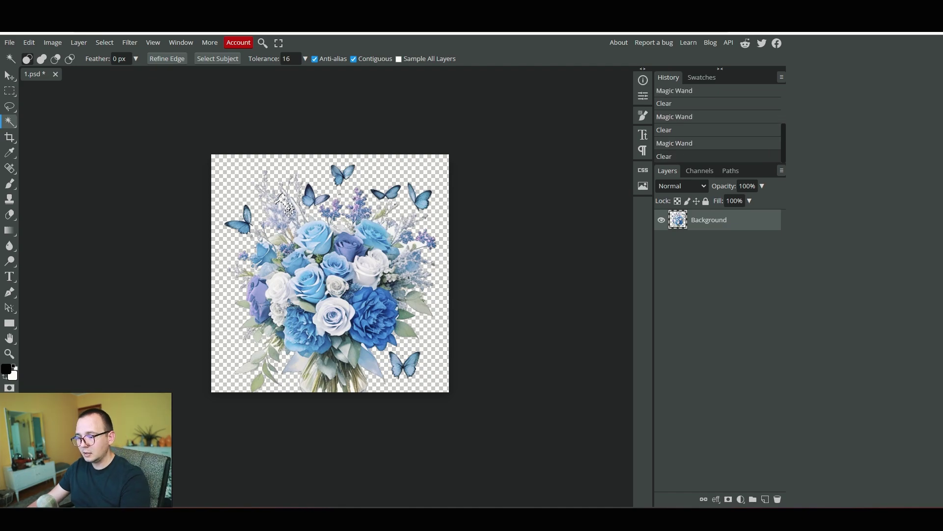
pyautogui.hotkey('ctrl', '+')
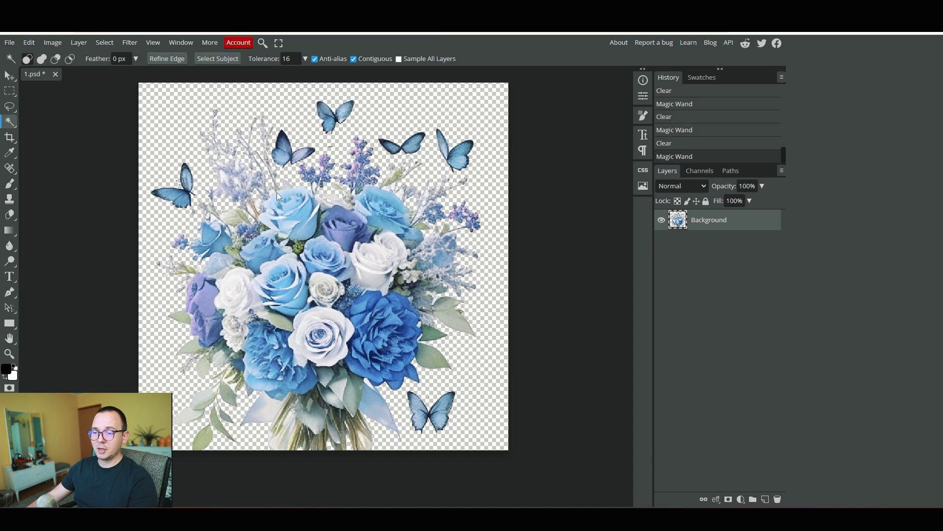
# Step: Change the image resolution from 72 to 300 DPI, then bring up the PNG export option
pyautogui.click(53, 43)
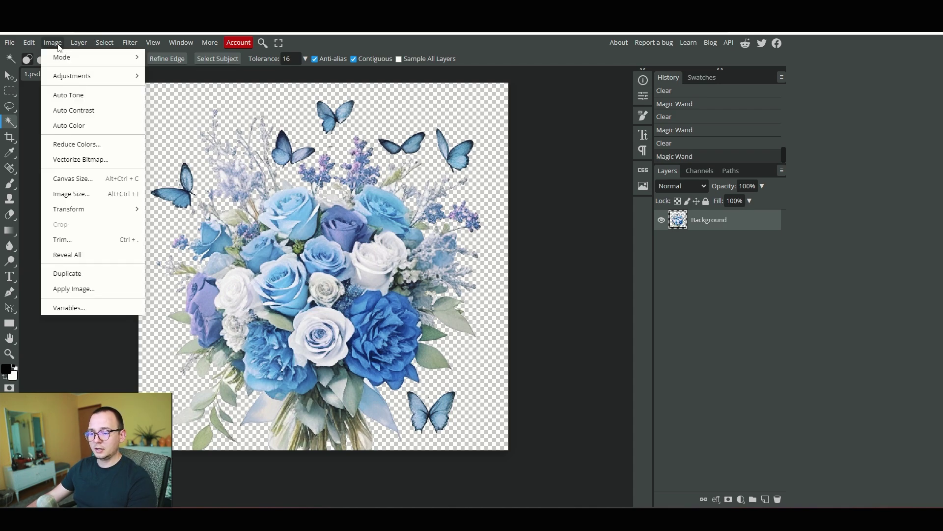
pyautogui.click(78, 195)
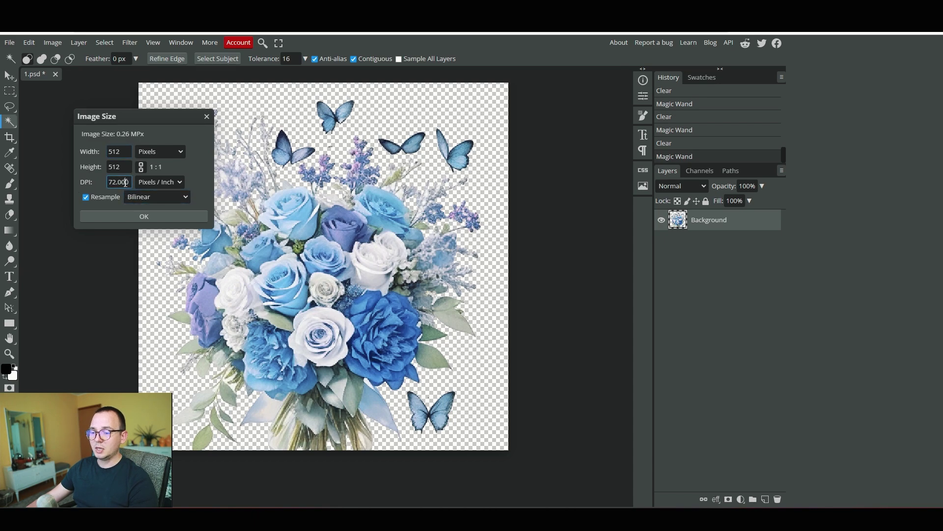
pyautogui.doubleClick(126, 183)
pyautogui.write('300')
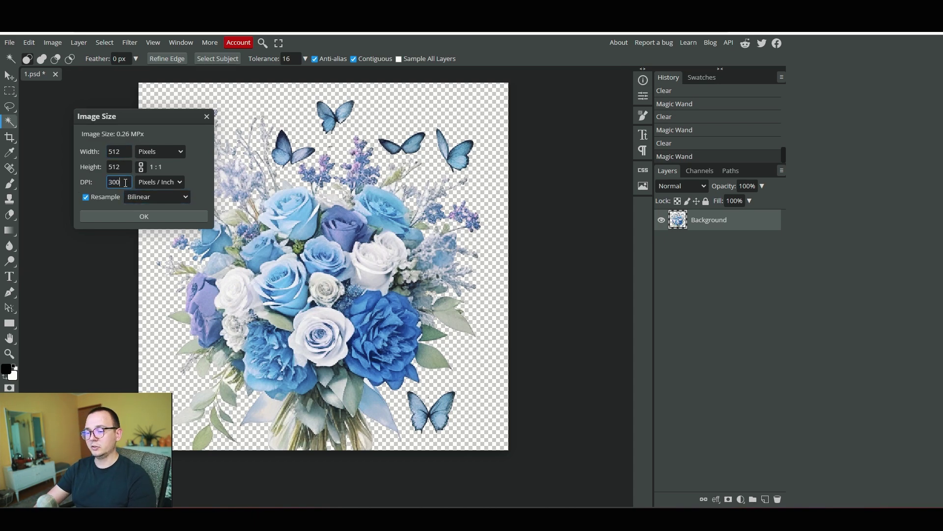
pyautogui.click(144, 216)
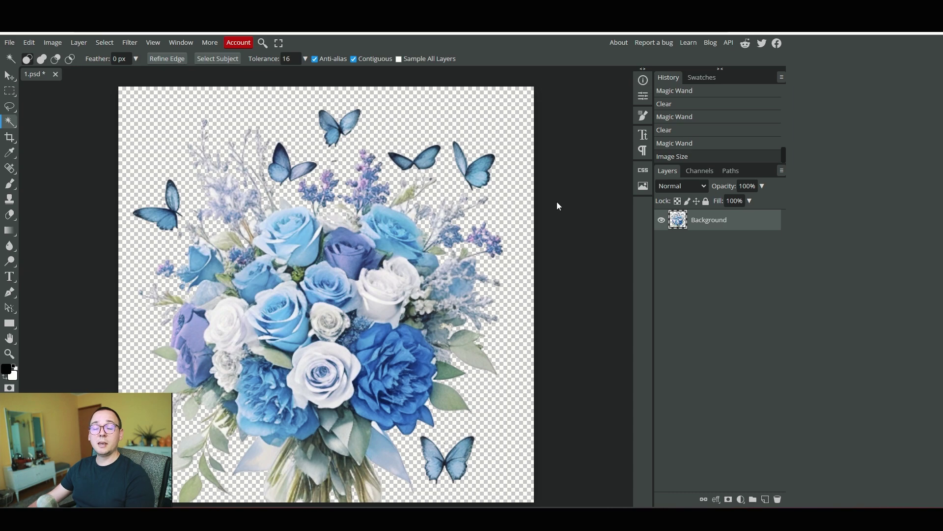
pyautogui.click(16, 43)
pyautogui.moveTo(73, 186)
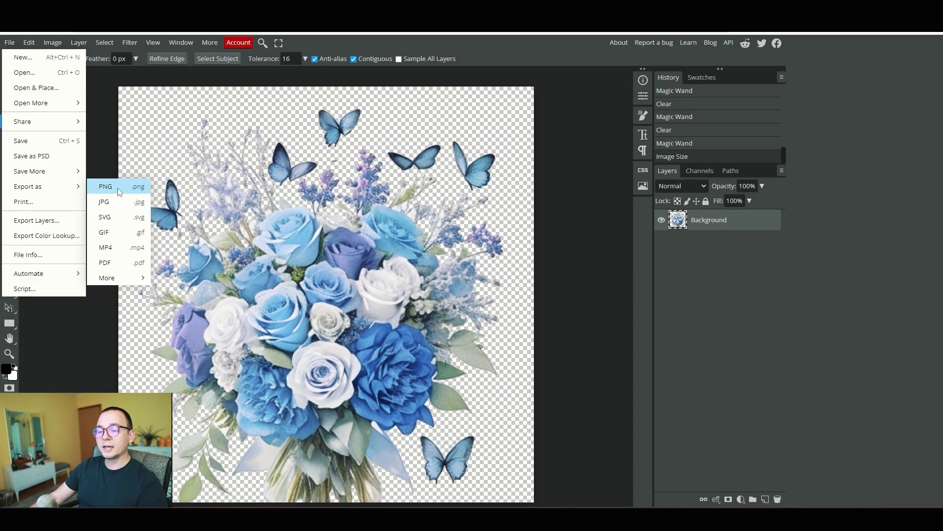